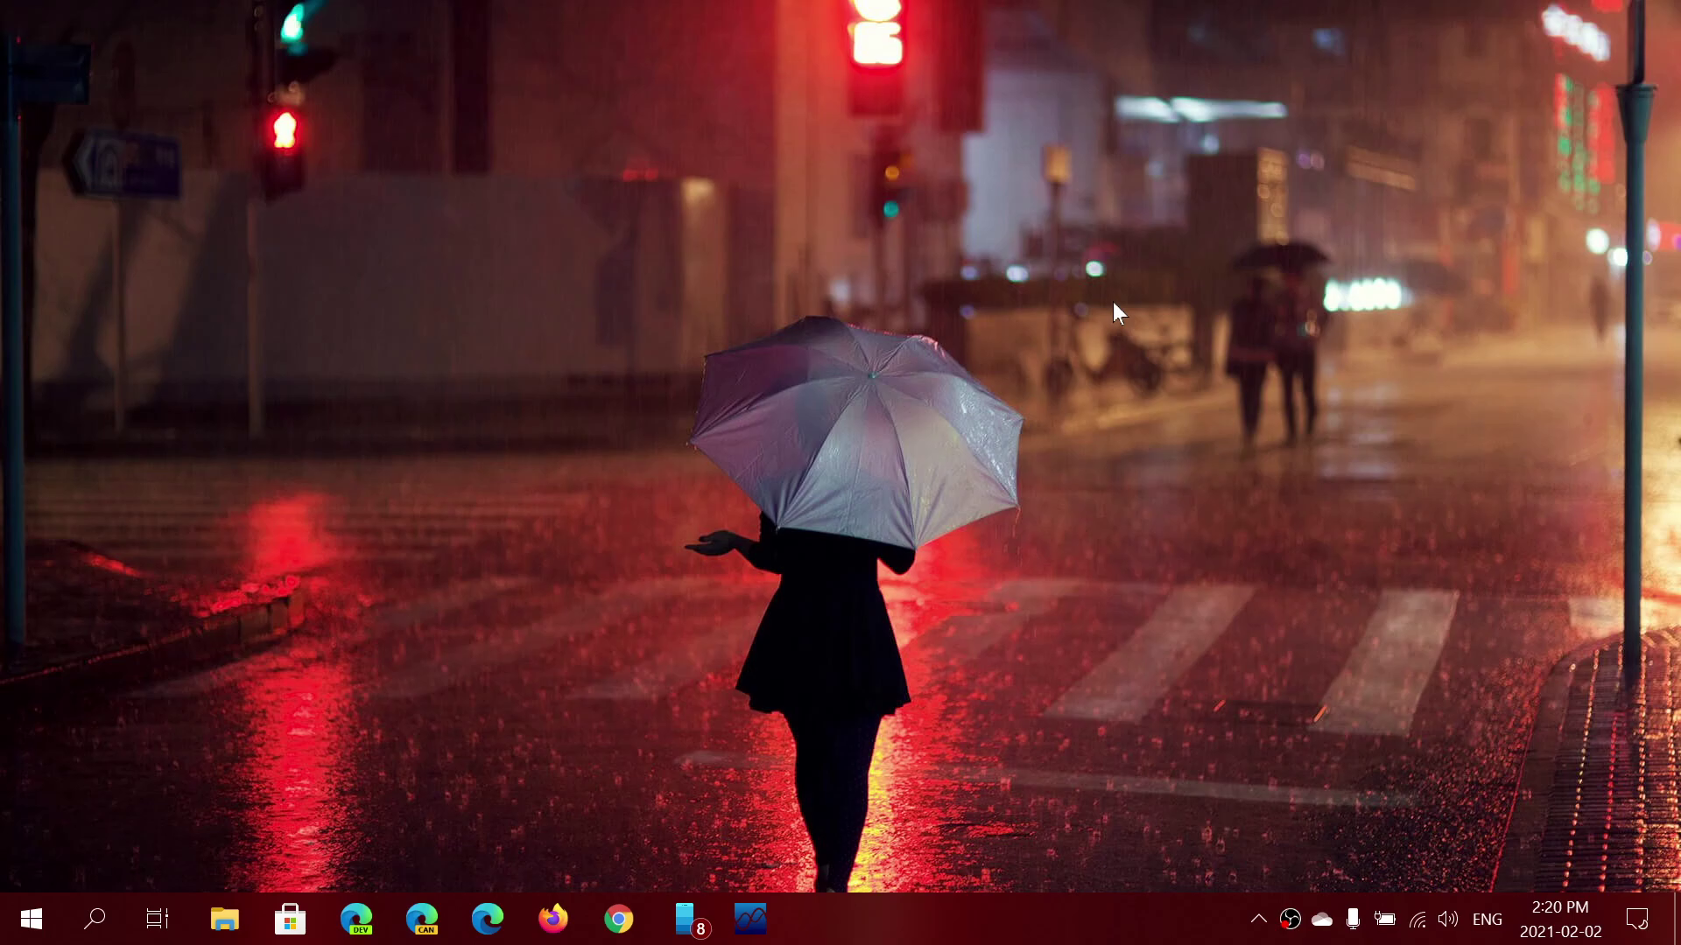
key("super")
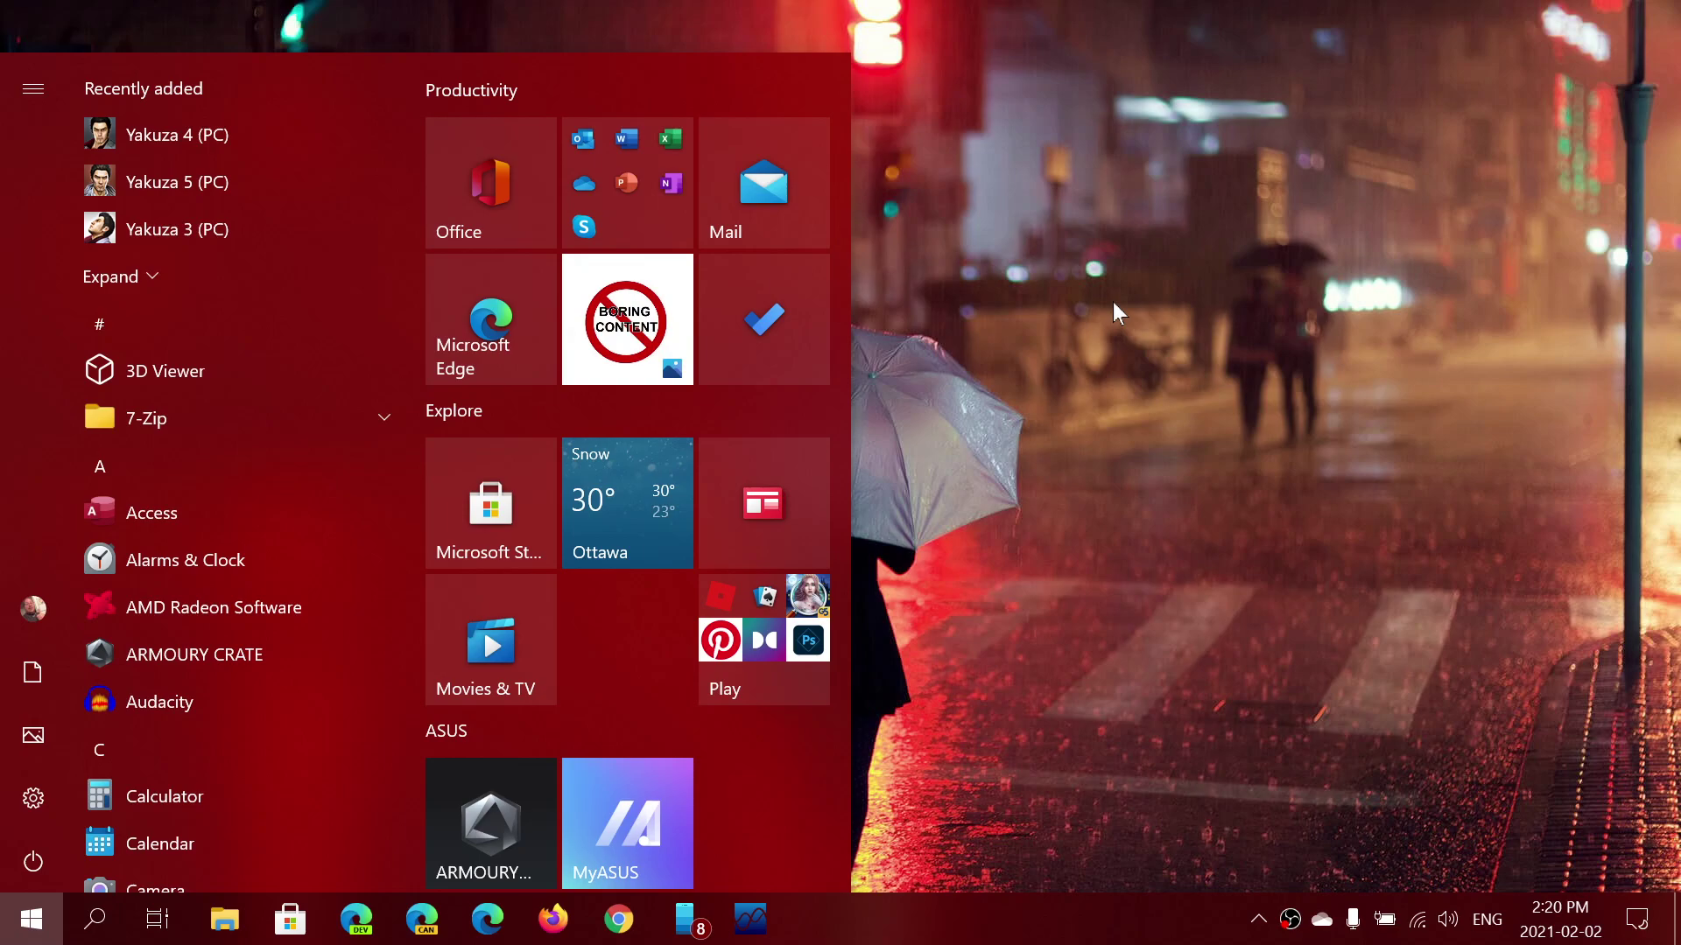
- Dismiss the Start menu so the rainy street wallpaper and taskbar show
left_click(1253, 259)
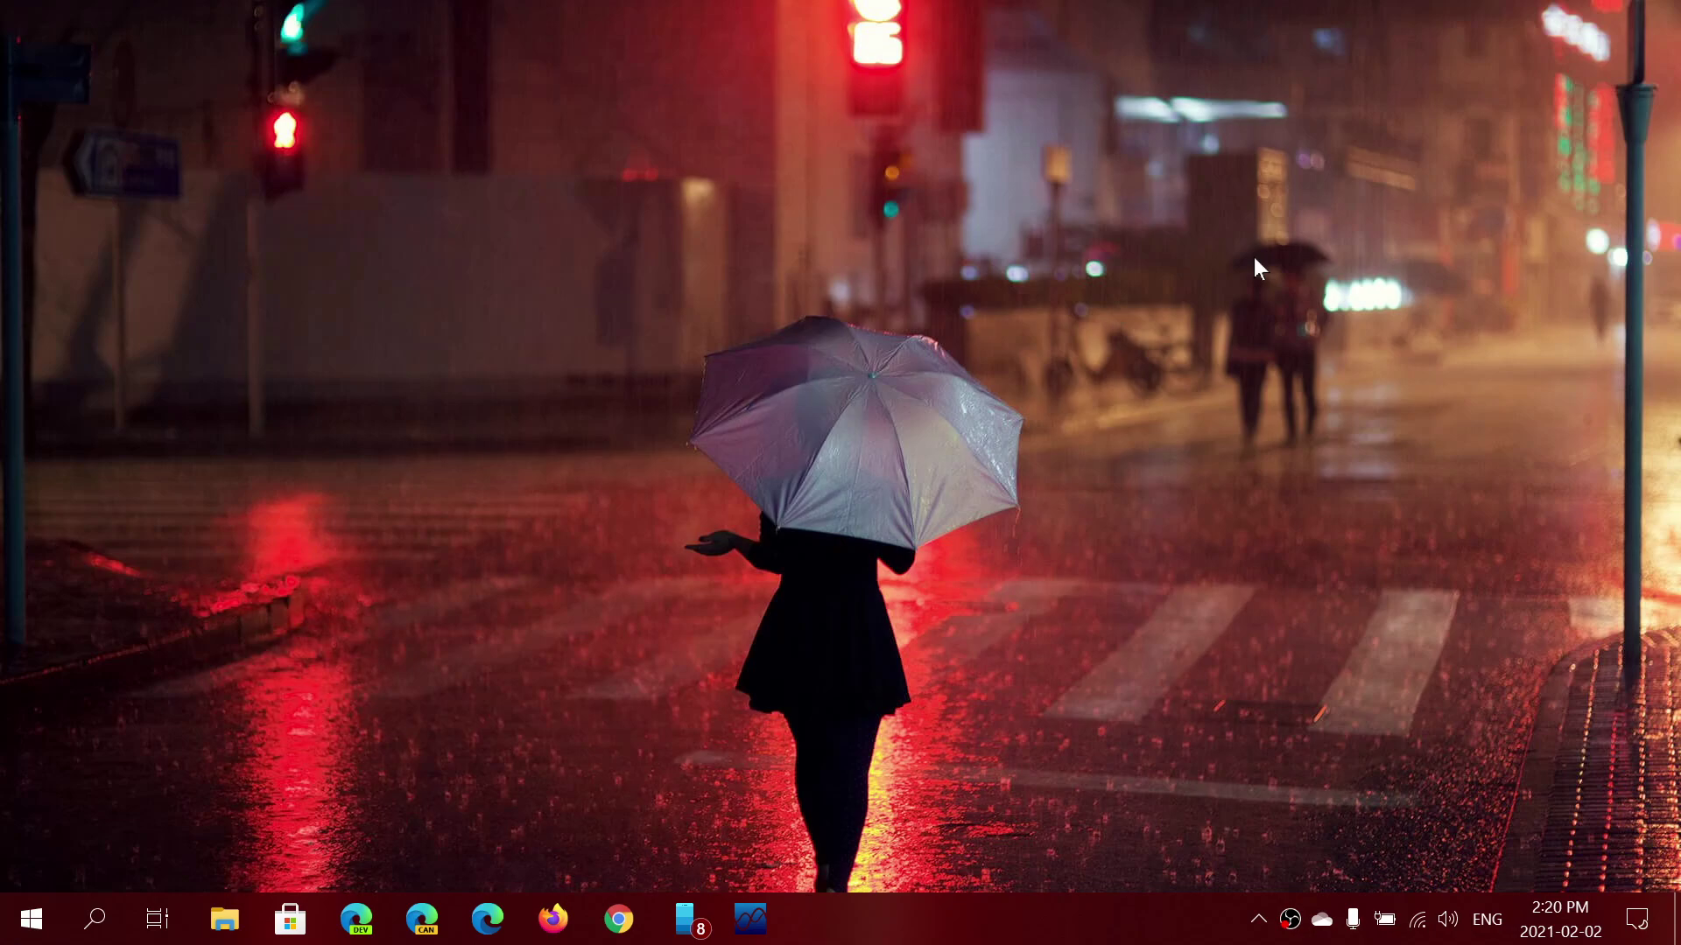